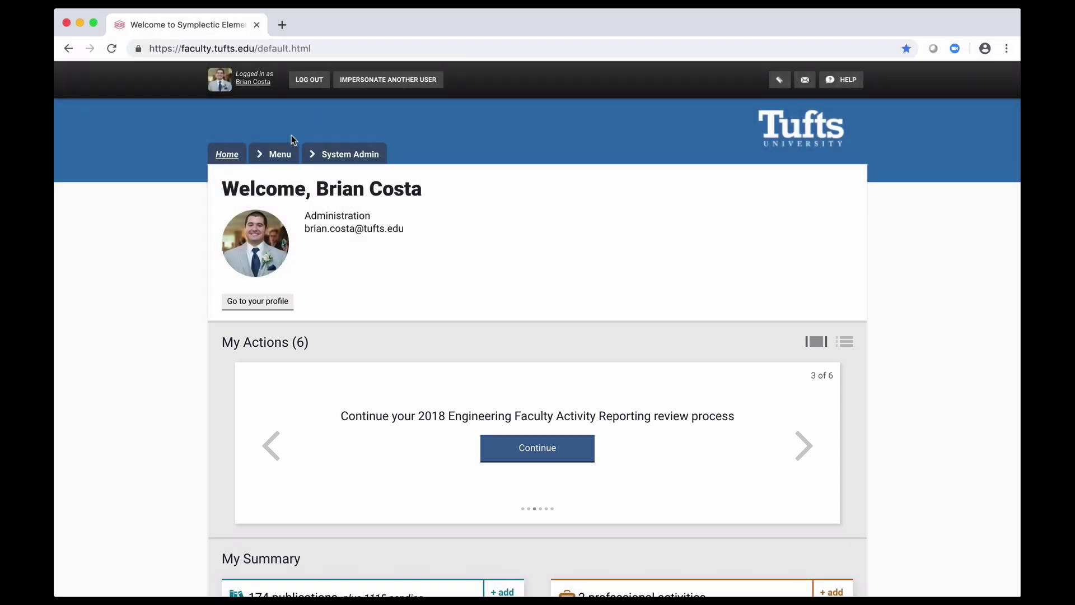
Open the 2018 Engineering Faculty Activity Reporting review process
{"action": "left_click", "coordinate": [278, 155]}
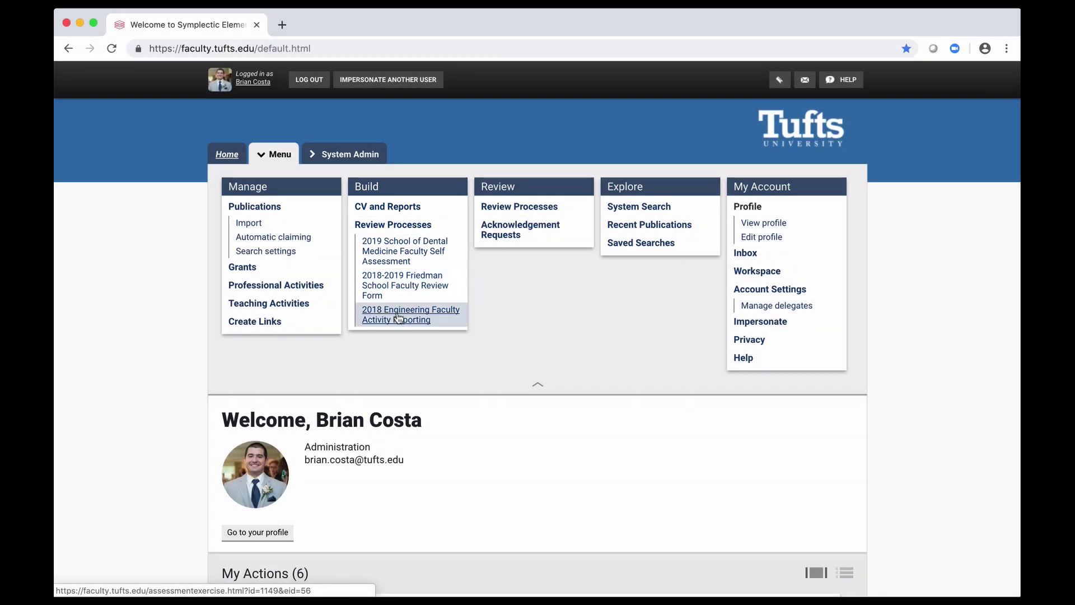
{"action": "left_click", "coordinate": [398, 317]}
Review the form's guidance, its list of sections and the completion summary
{"action": "scroll", "coordinate": [397, 311], "scroll_direction": "down", "scroll_amount": 3}
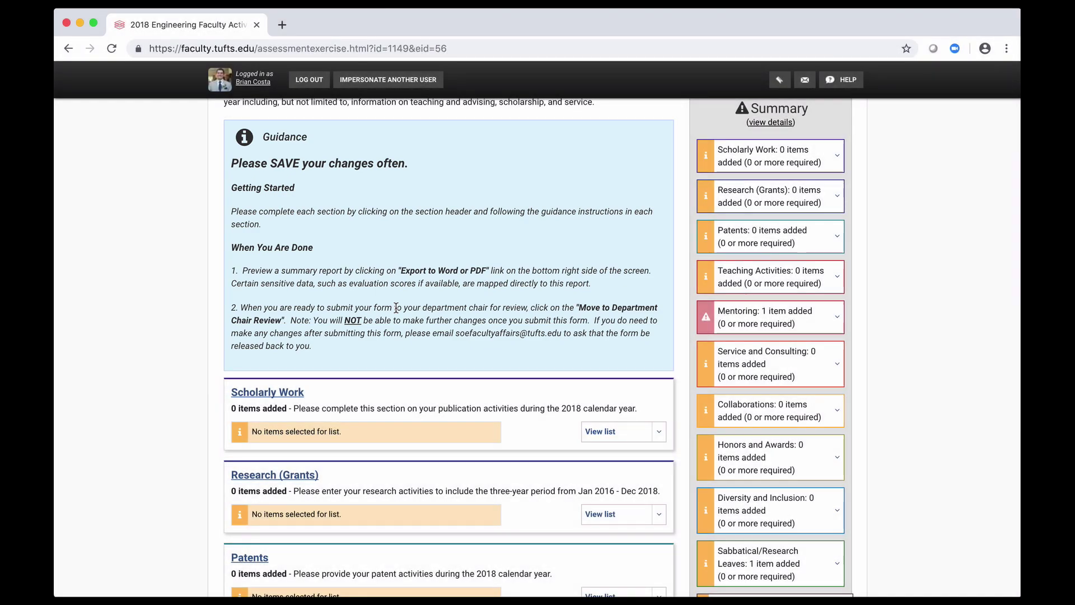
{"action": "scroll", "coordinate": [396, 307], "scroll_direction": "down", "scroll_amount": 1}
{"action": "scroll", "coordinate": [396, 308], "scroll_direction": "down", "scroll_amount": 5}
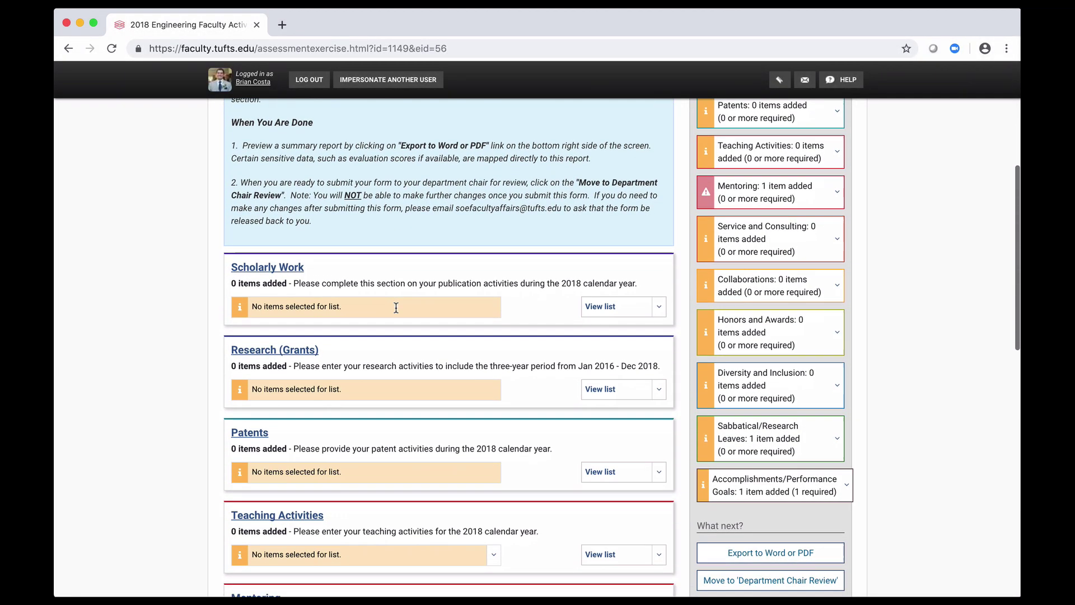
{"action": "scroll", "coordinate": [396, 307], "scroll_direction": "down", "scroll_amount": 1}
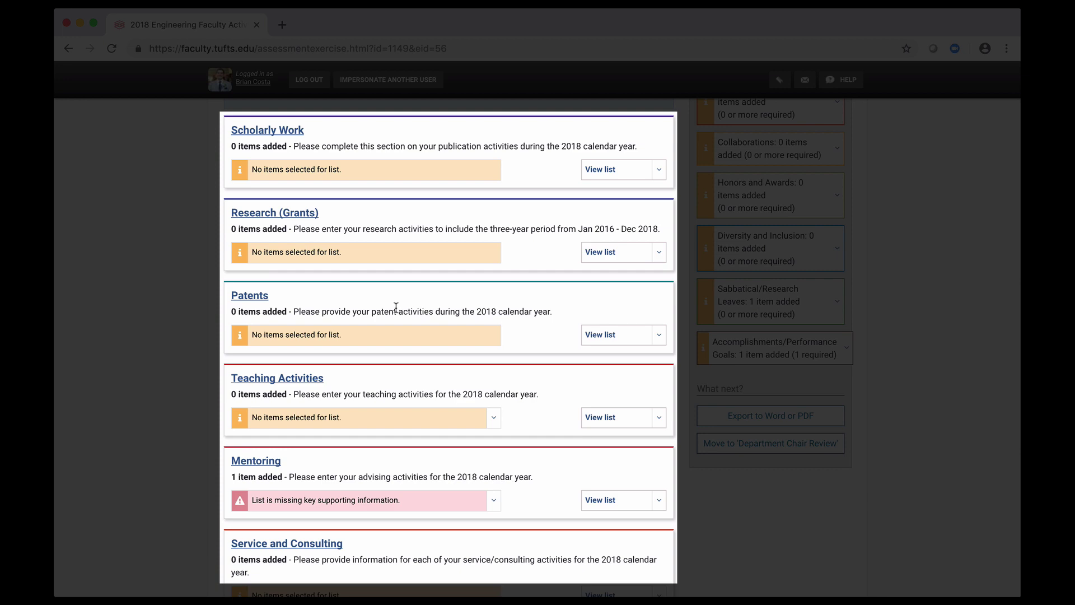
{"action": "scroll", "coordinate": [396, 307], "scroll_direction": "up", "scroll_amount": 3}
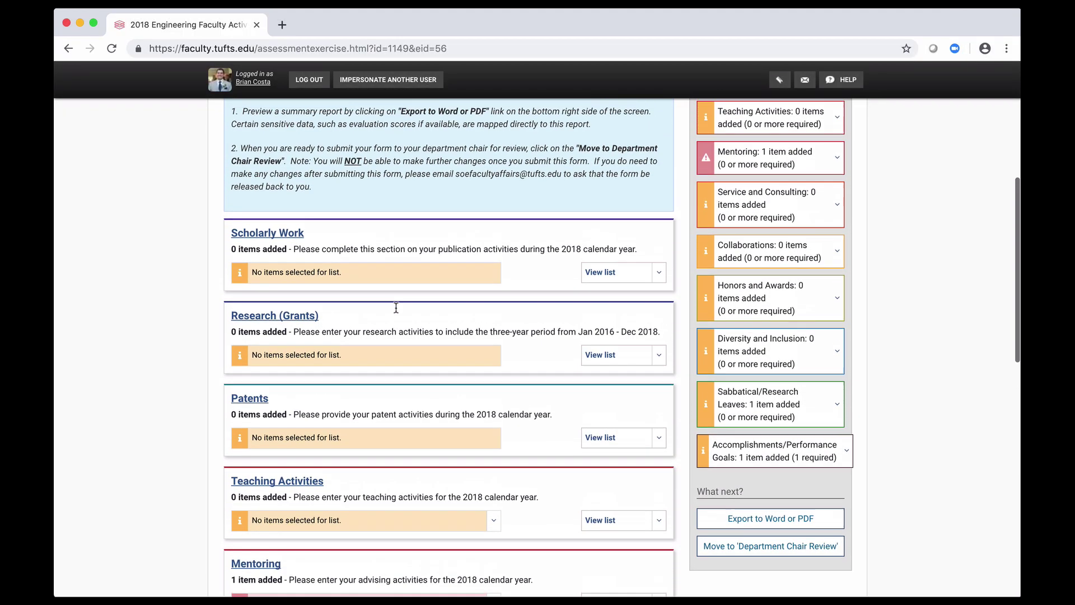
{"action": "scroll", "coordinate": [396, 308], "scroll_direction": "up", "scroll_amount": 5}
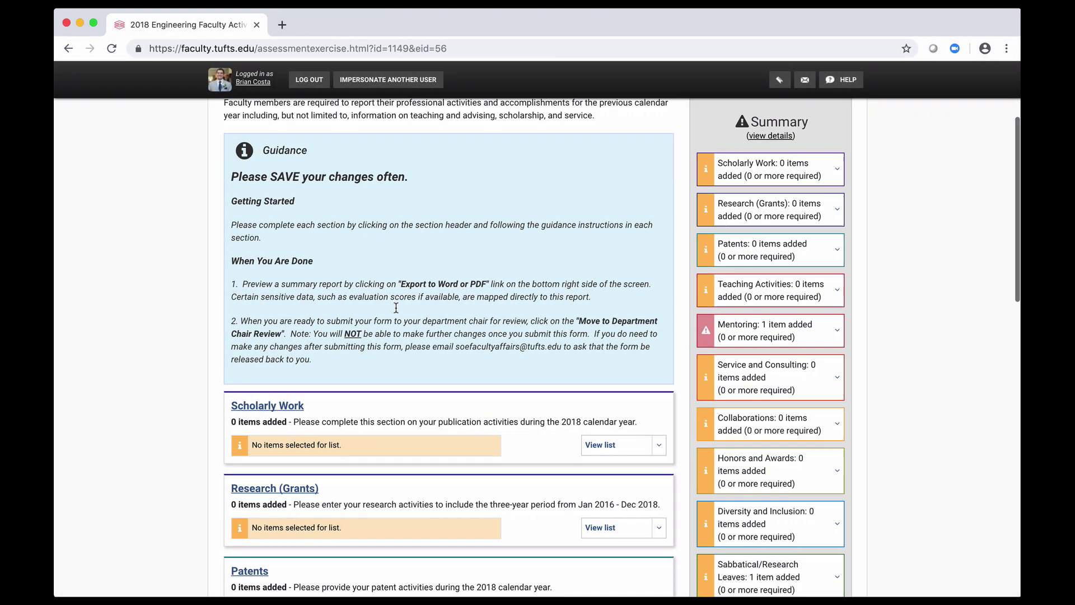
{"action": "scroll", "coordinate": [396, 308], "scroll_direction": "down", "scroll_amount": 5}
{"action": "scroll", "coordinate": [396, 307], "scroll_direction": "down", "scroll_amount": 4}
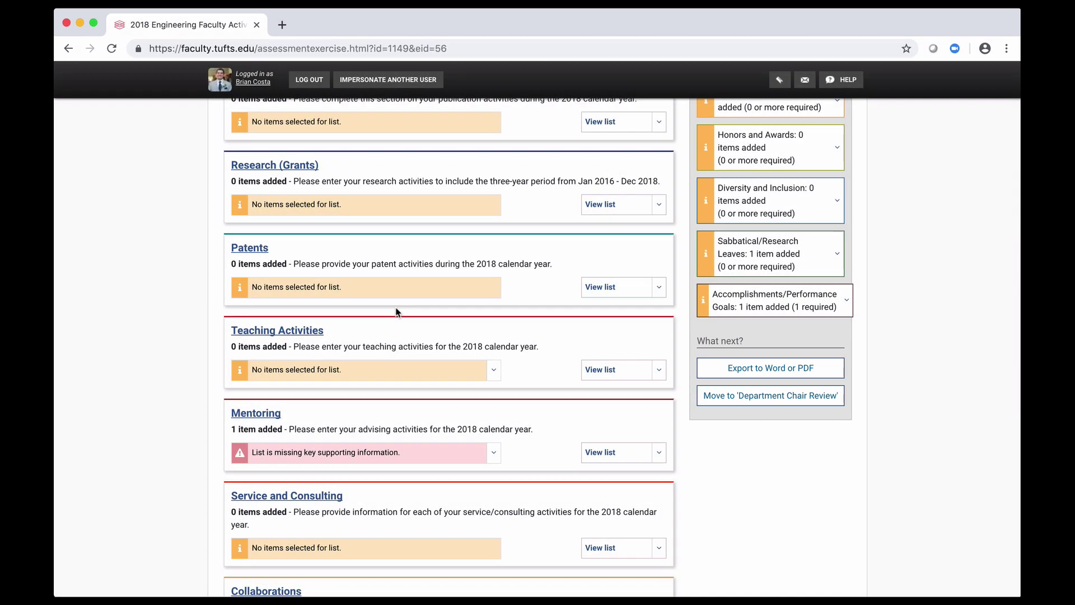
Open the Scholarly Work section and start selecting items for its list
{"action": "scroll", "coordinate": [396, 312], "scroll_direction": "up", "scroll_amount": 5}
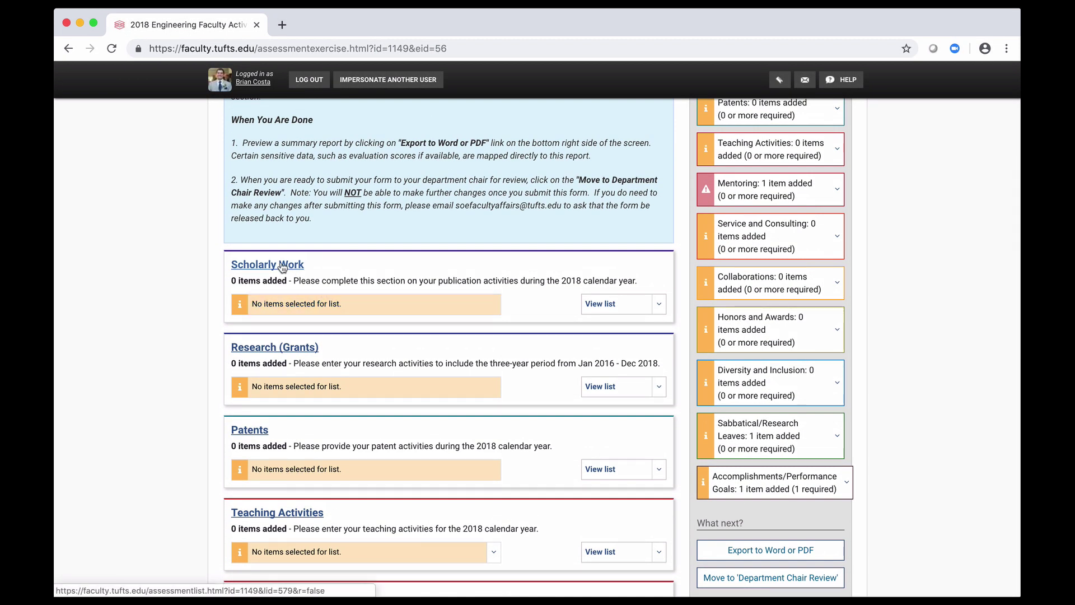
{"action": "left_click", "coordinate": [283, 266]}
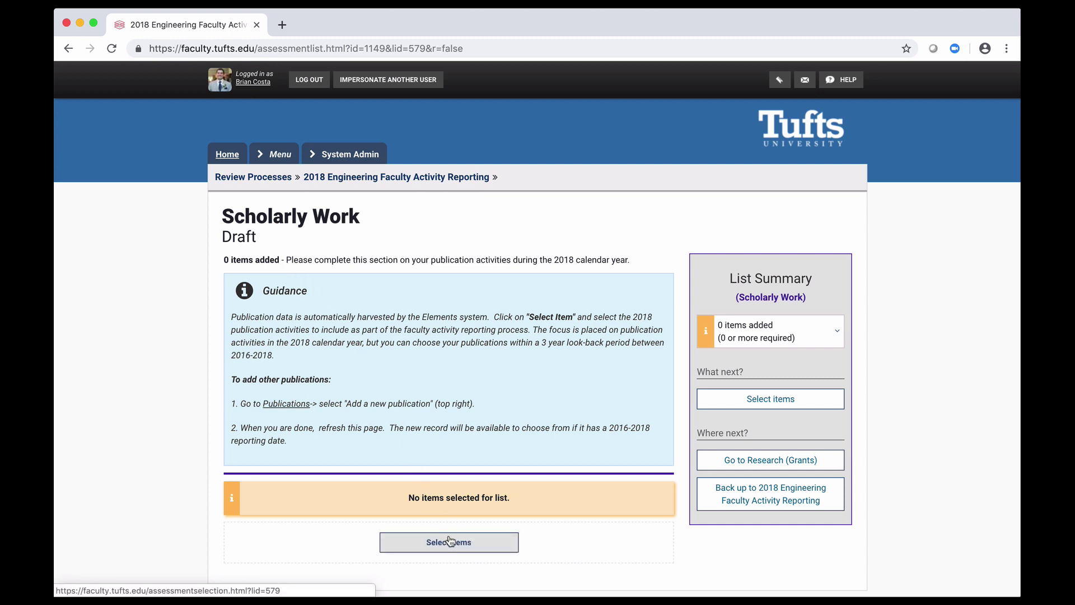
{"action": "left_click", "coordinate": [449, 542]}
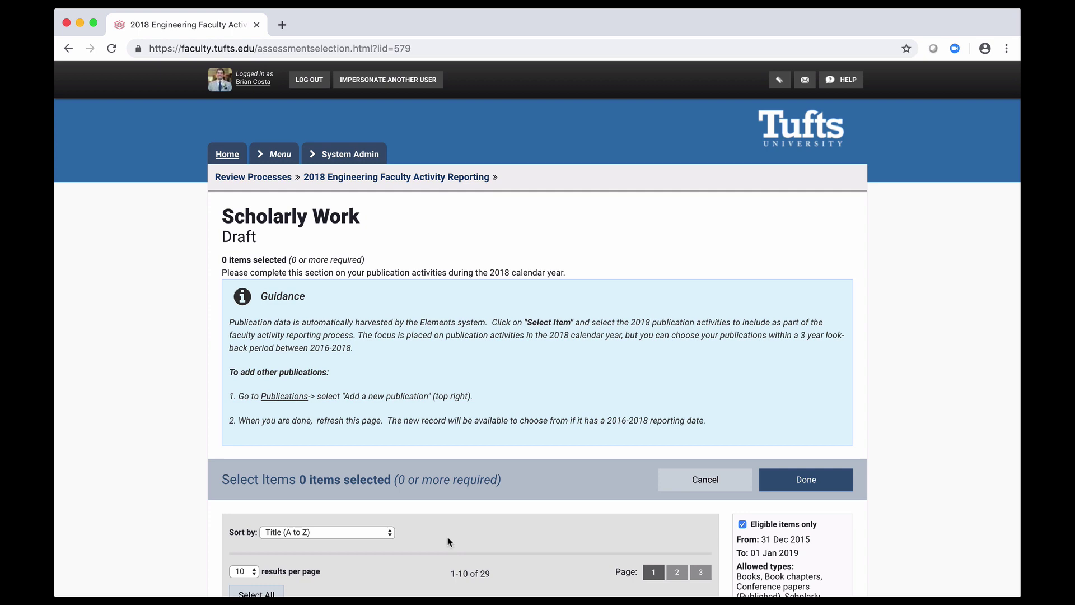
Select the first three eligible publications for the Scholarly Work list
{"action": "scroll", "coordinate": [448, 542], "scroll_direction": "down", "scroll_amount": 6}
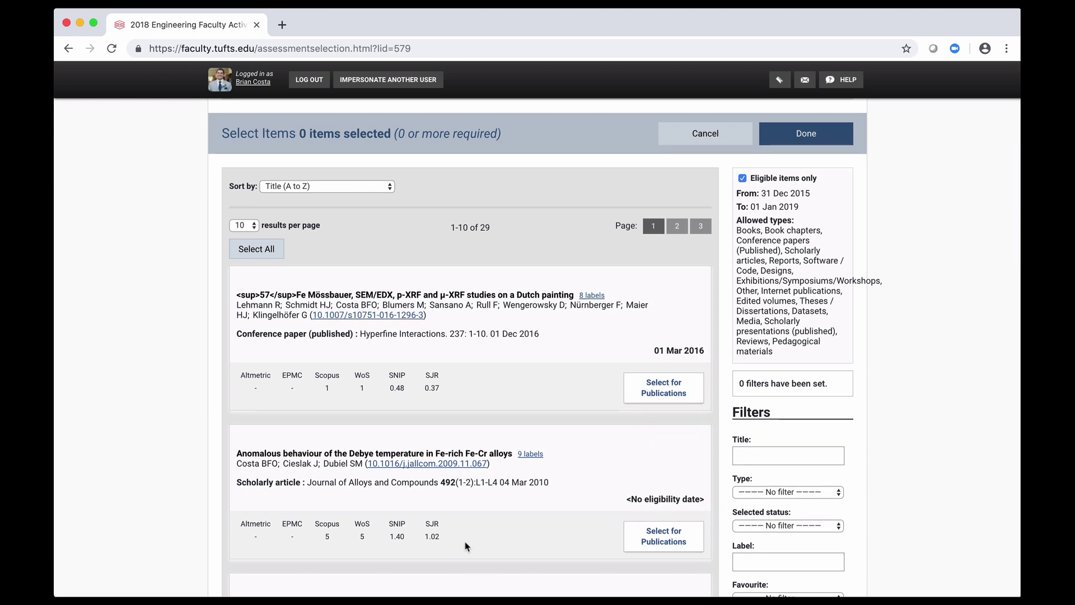
{"action": "left_click", "coordinate": [654, 392]}
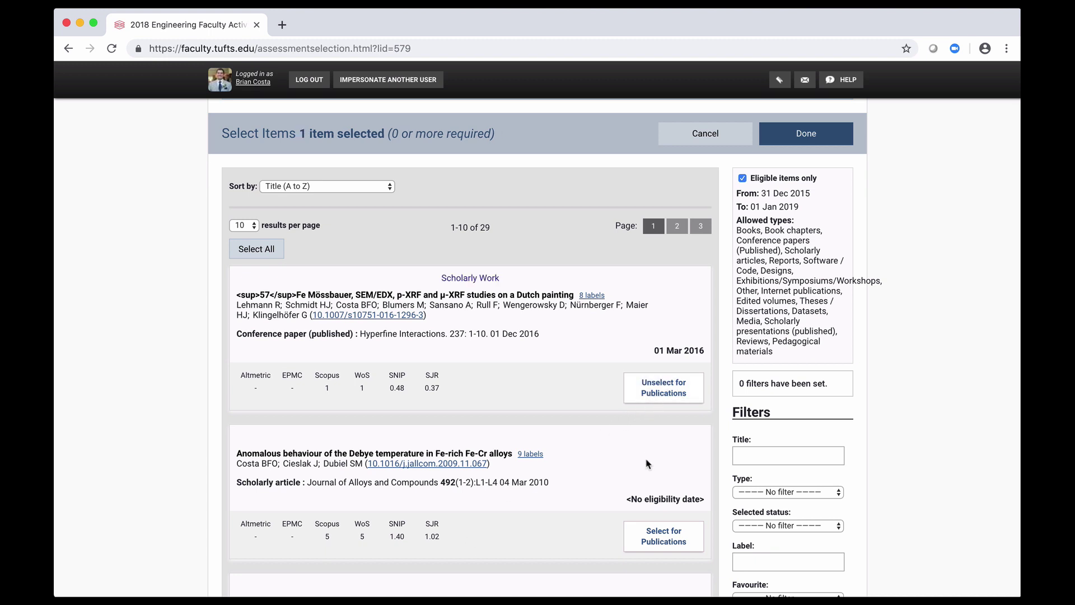
{"action": "left_click", "coordinate": [640, 532]}
{"action": "scroll", "coordinate": [640, 534], "scroll_direction": "down", "scroll_amount": 4}
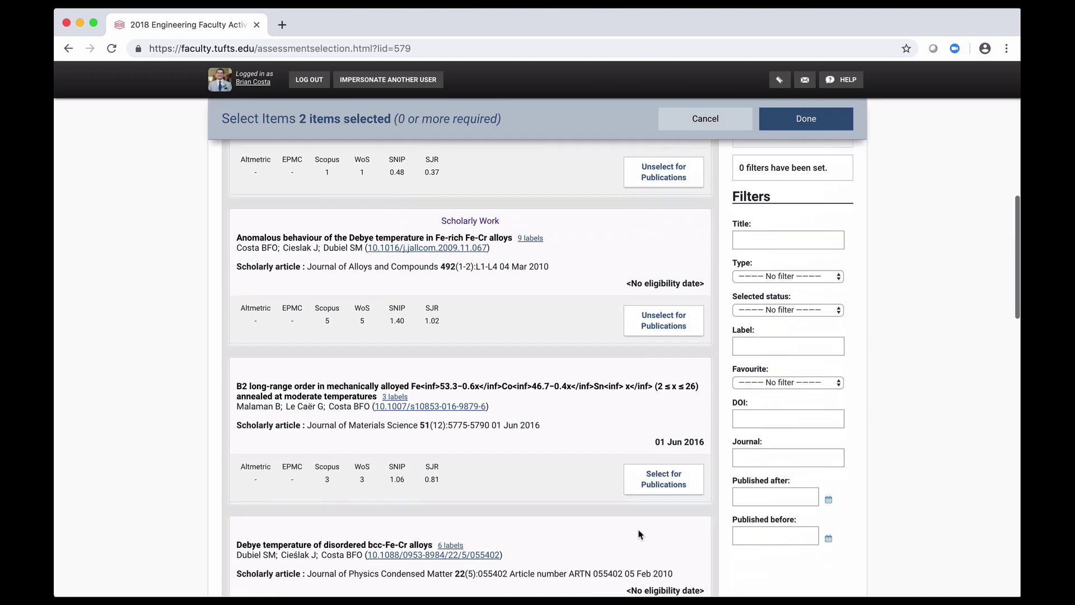
{"action": "left_click", "coordinate": [656, 487]}
Unselect the publication "Anomalous behaviour of the Debye temperature in Fe-rich Fe-Cr alloys" and finish the item selection
{"action": "scroll", "coordinate": [656, 487], "scroll_direction": "up", "scroll_amount": 2}
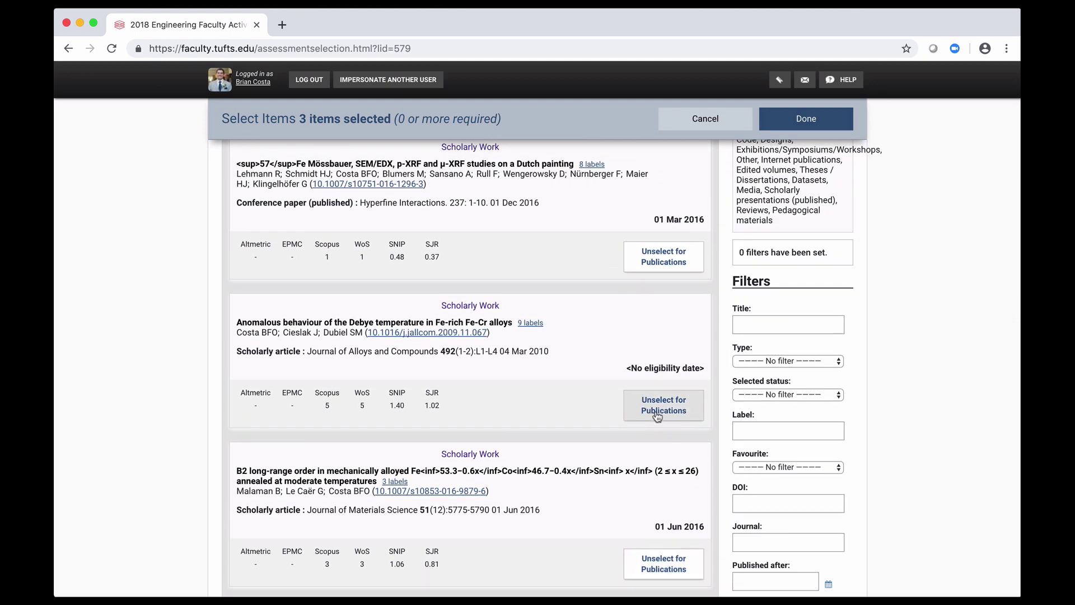
{"action": "left_click", "coordinate": [658, 415]}
{"action": "left_click", "coordinate": [824, 125]}
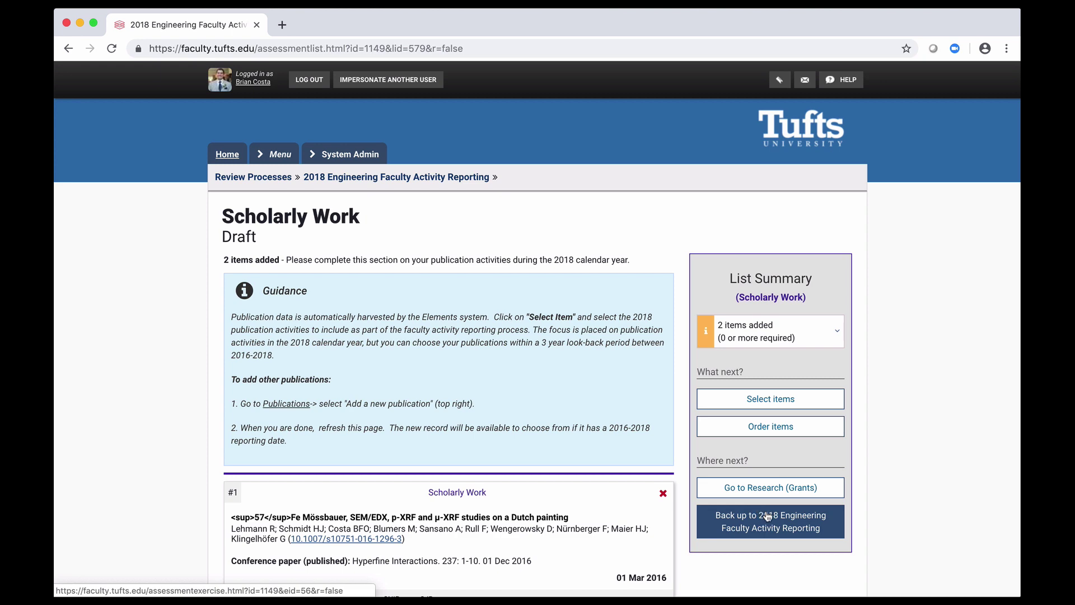
Return to the 2018 Engineering Faculty Activity Reporting form and open its Mentoring section
{"action": "left_click", "coordinate": [770, 515]}
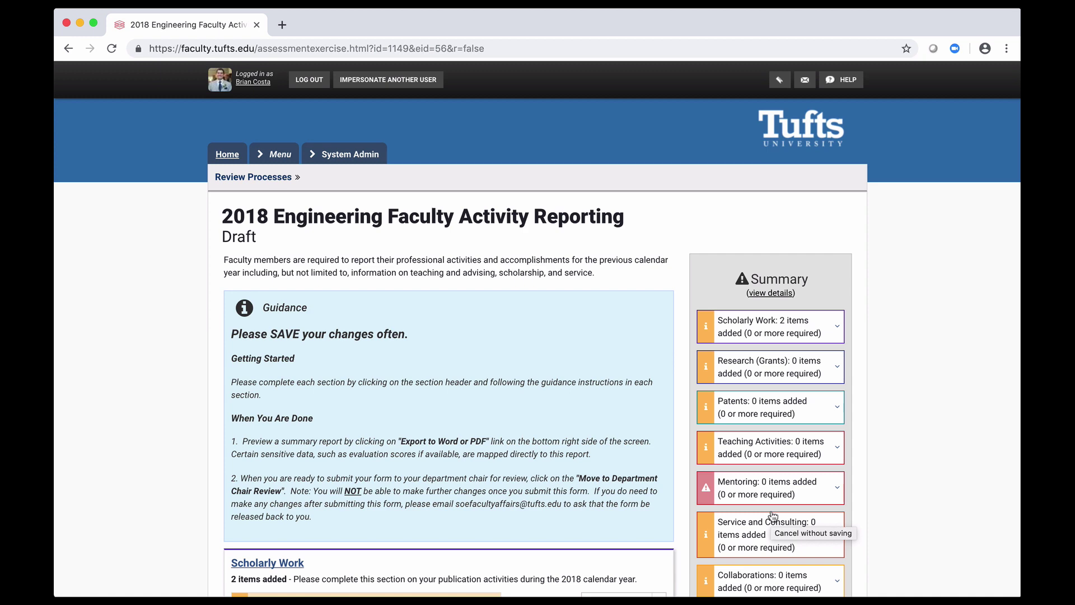
{"action": "scroll", "coordinate": [616, 564], "scroll_direction": "down", "scroll_amount": 10}
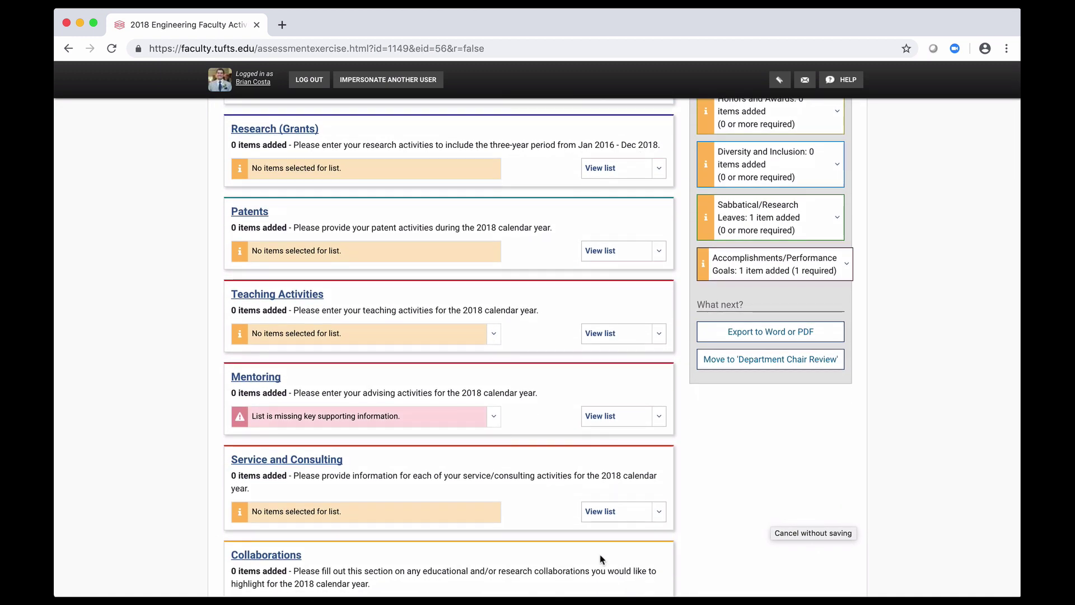
{"action": "left_click", "coordinate": [279, 378]}
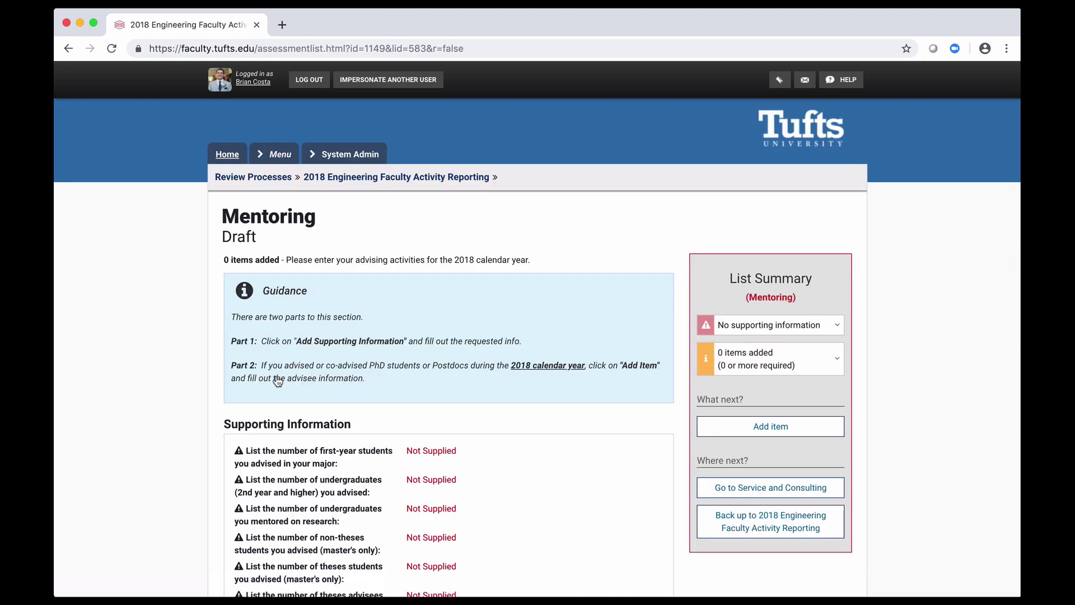
Add Mentoring supporting information, entering 3 each for first-year students advised, undergraduates advised and undergraduates mentored on research
{"action": "scroll", "coordinate": [278, 380], "scroll_direction": "down", "scroll_amount": 3}
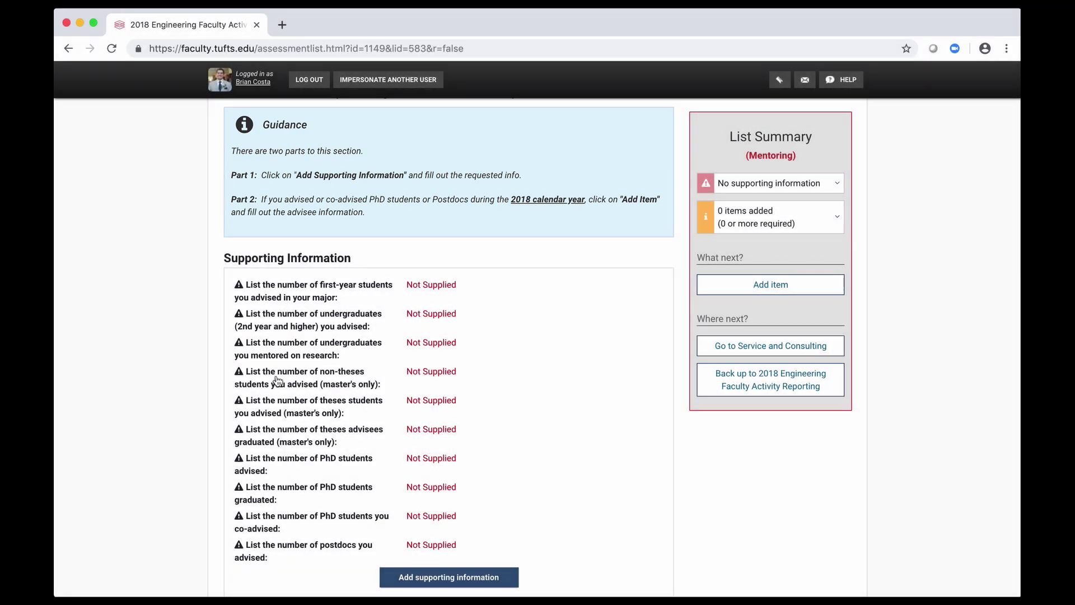
{"action": "scroll", "coordinate": [277, 380], "scroll_direction": "down", "scroll_amount": 3}
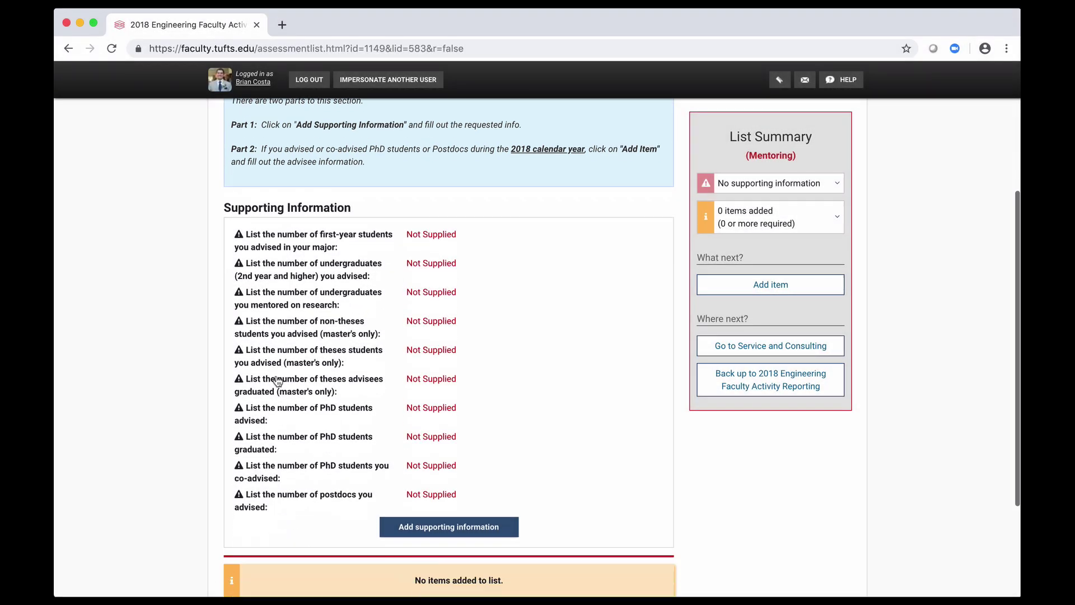
{"action": "left_click", "coordinate": [395, 449]}
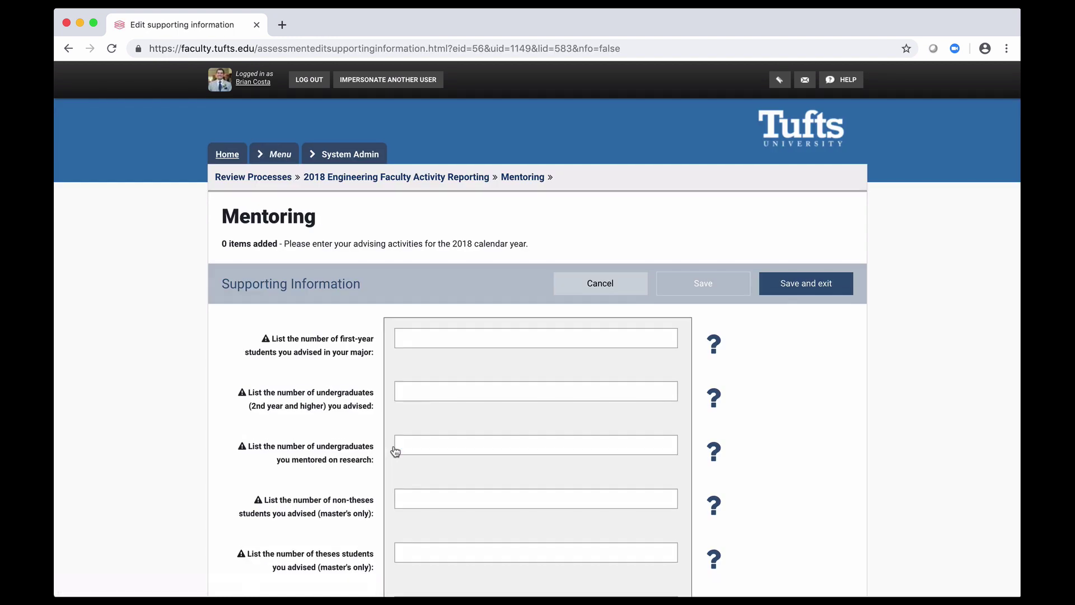
{"action": "left_click", "coordinate": [445, 343]}
{"action": "type", "text": "3"}
{"action": "left_click", "coordinate": [452, 392]}
{"action": "type", "text": "3"}
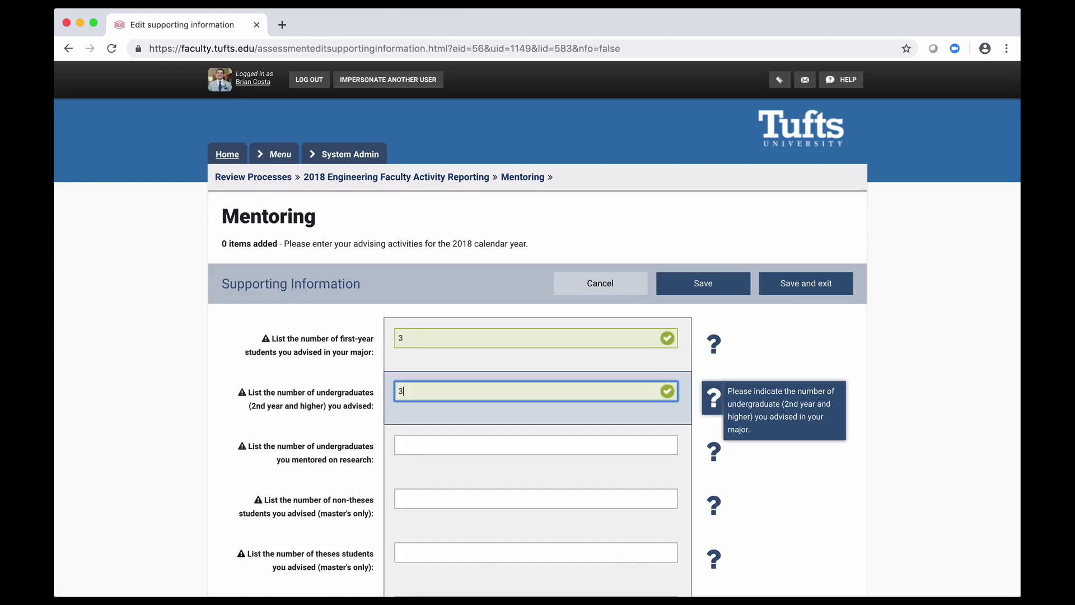
{"action": "left_click", "coordinate": [450, 445]}
{"action": "type", "text": "3"}
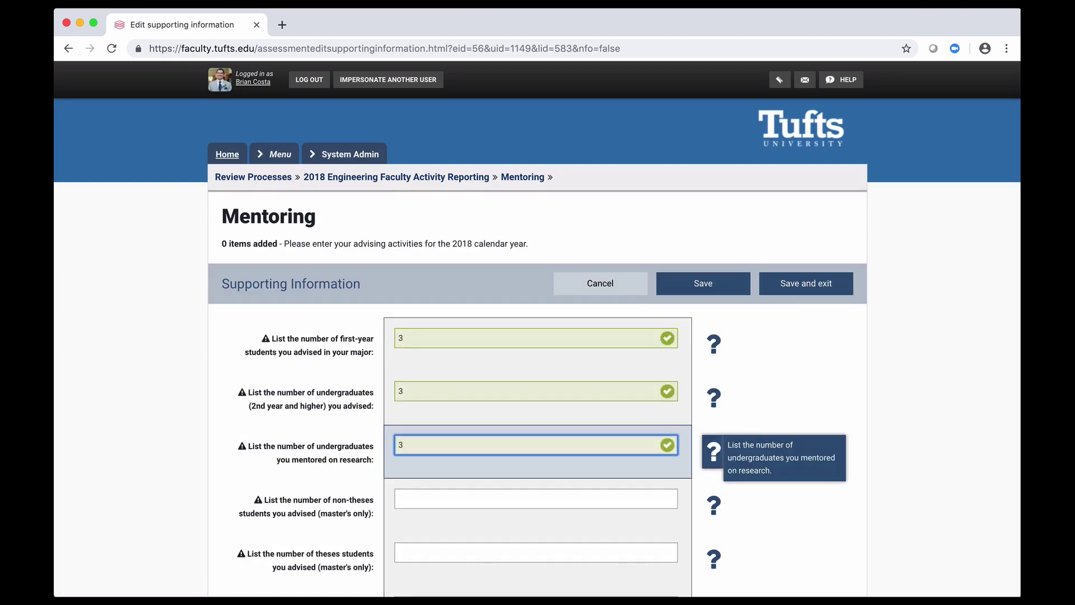
Enter 3 for each master's count: non-theses students advised, theses students advised and theses advisees graduated
{"action": "left_click", "coordinate": [452, 496]}
{"action": "type", "text": "3"}
{"action": "left_click", "coordinate": [442, 549]}
{"action": "type", "text": "3"}
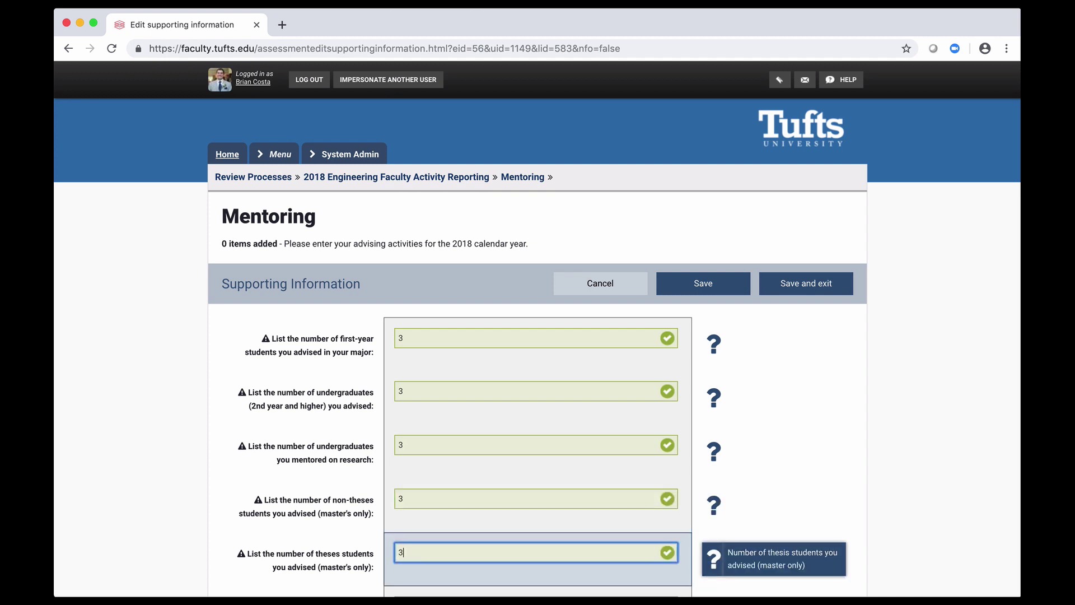
{"action": "scroll", "coordinate": [446, 487], "scroll_direction": "down", "scroll_amount": 3}
{"action": "left_click", "coordinate": [445, 473]}
{"action": "type", "text": "3"}
Enter 3 each for PhD students advised, graduated and co-advised and for postdocs advised, then save and exit the supporting information
{"action": "left_click", "coordinate": [439, 516]}
{"action": "type", "text": "3"}
{"action": "scroll", "coordinate": [440, 515], "scroll_direction": "down", "scroll_amount": 3}
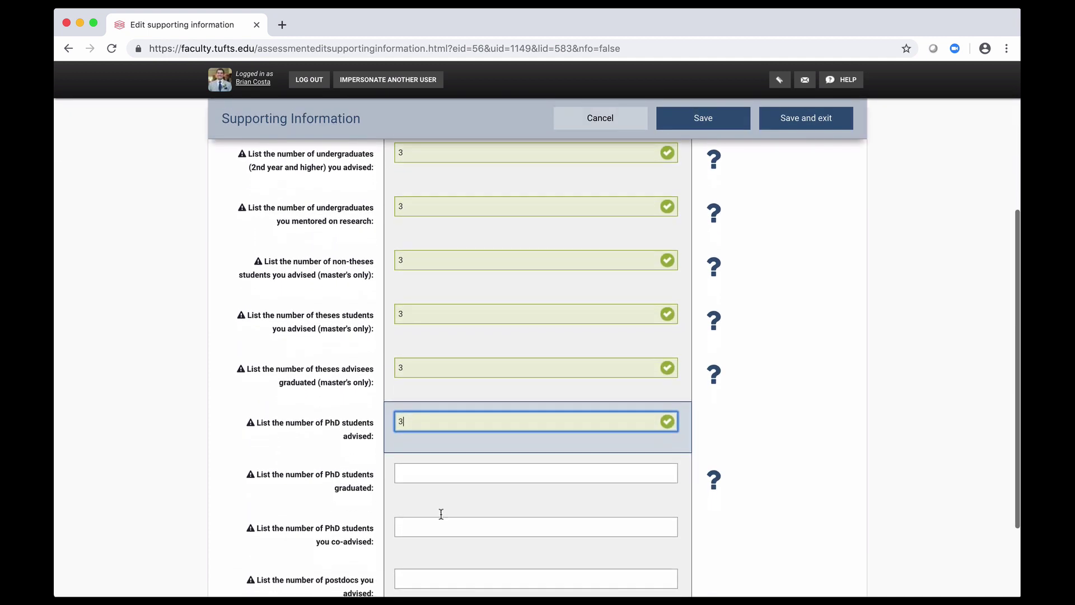
{"action": "left_click", "coordinate": [450, 473]}
{"action": "type", "text": "3"}
{"action": "left_click", "coordinate": [437, 523]}
{"action": "type", "text": "3"}
{"action": "scroll", "coordinate": [439, 504], "scroll_direction": "down", "scroll_amount": 2}
{"action": "left_click", "coordinate": [440, 502]}
{"action": "type", "text": "3"}
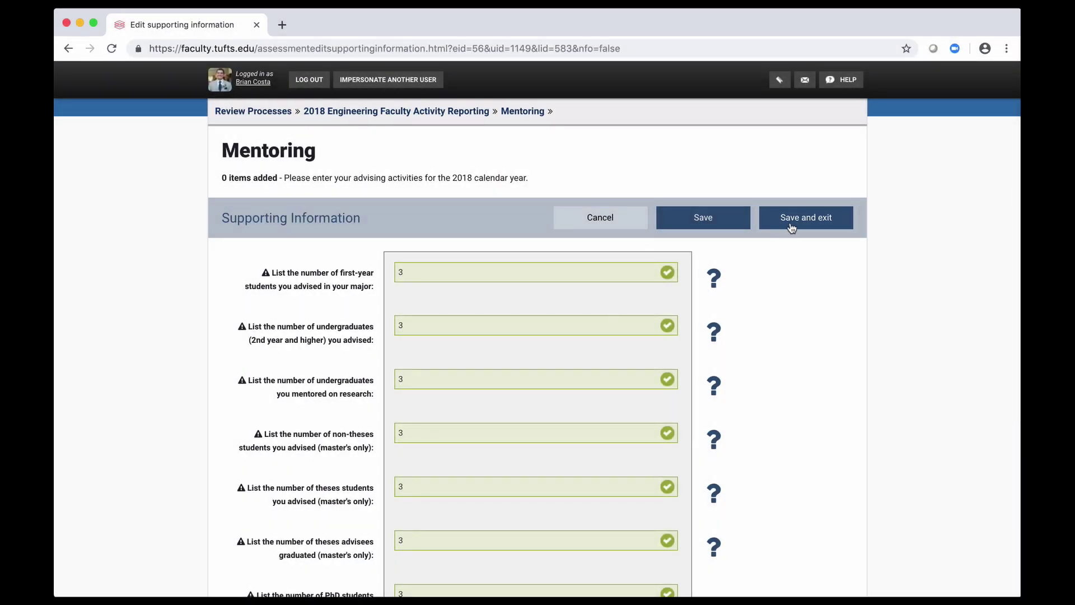
{"action": "left_click", "coordinate": [793, 224]}
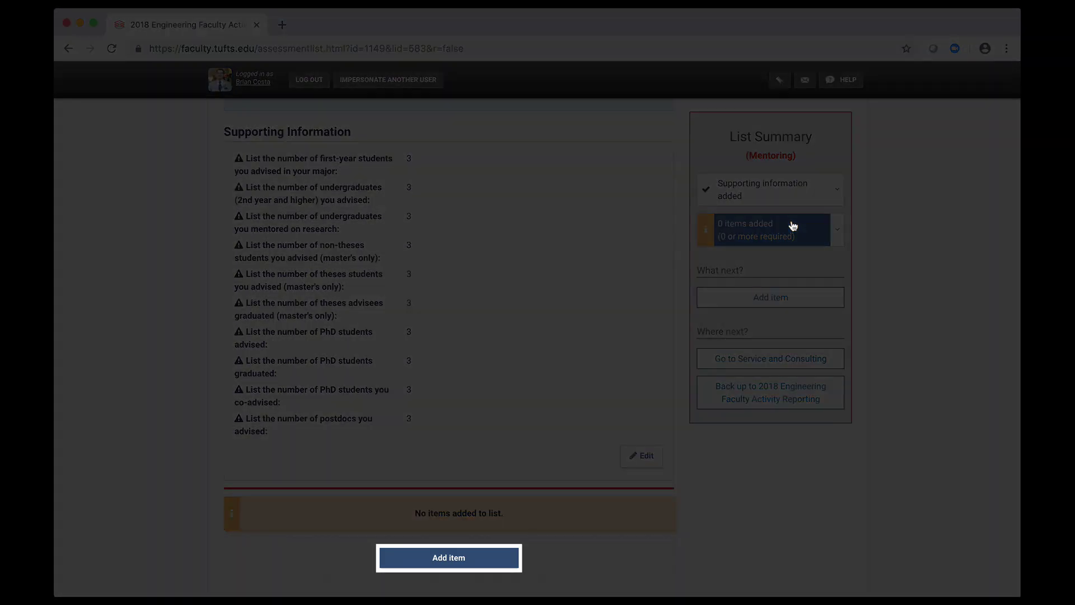
Add a Mentoring item with degree program PhD, the advisee's and co-advisor's names and home department Engineering, and save it
{"action": "scroll", "coordinate": [492, 500], "scroll_direction": "up", "scroll_amount": 1}
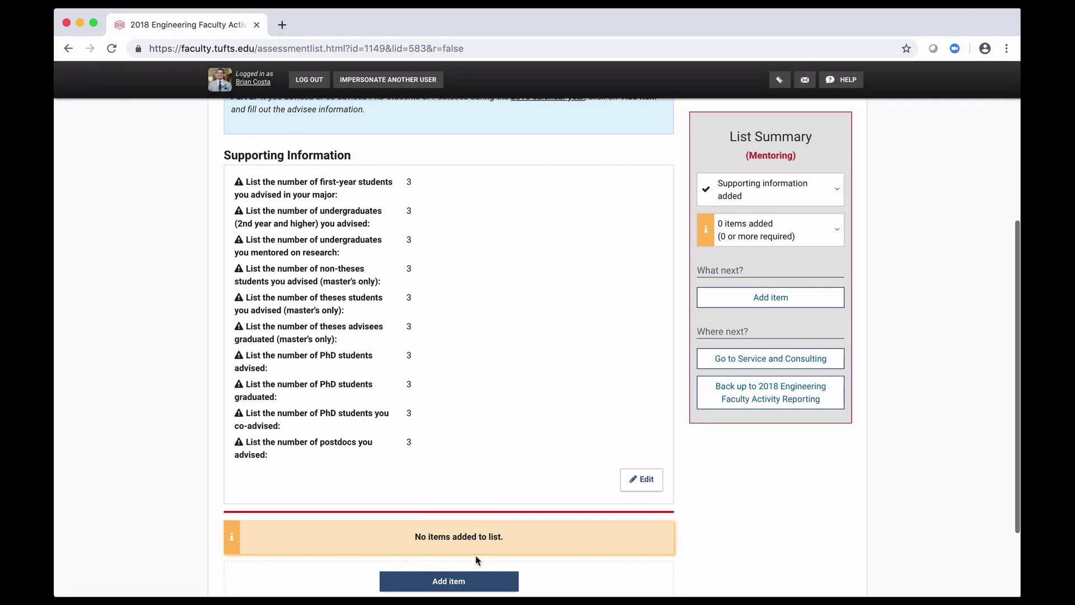
{"action": "left_click", "coordinate": [476, 583]}
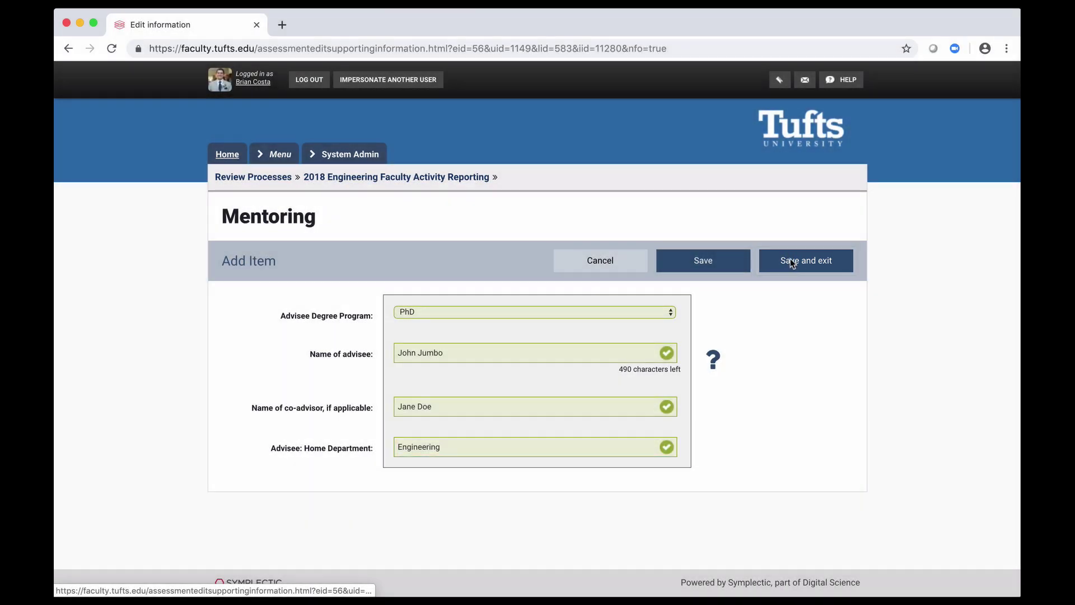
{"action": "left_click", "coordinate": [791, 262]}
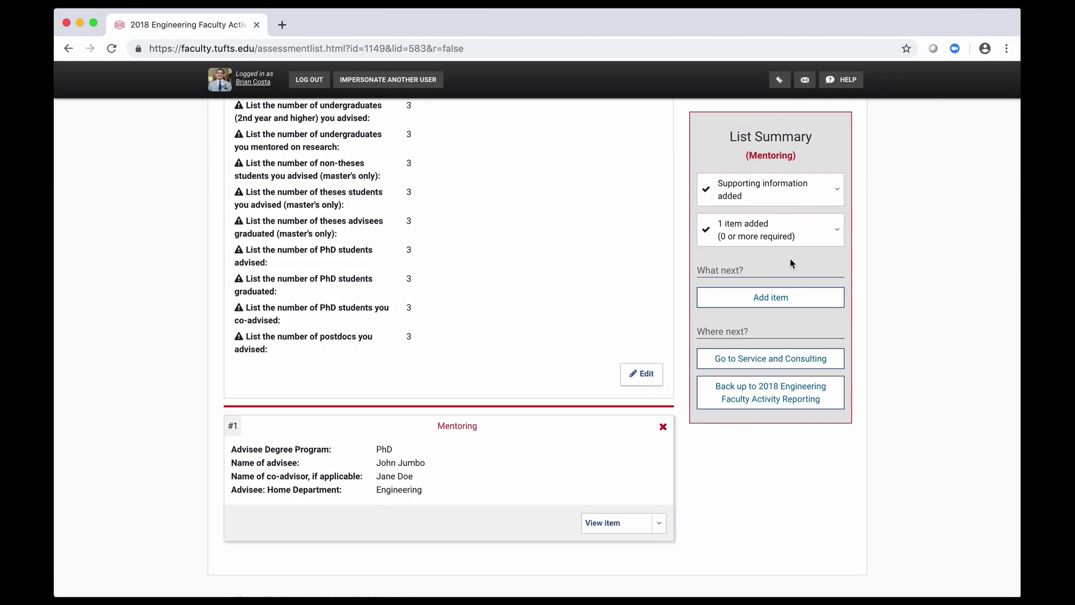
Return to the 2018 Engineering Faculty Activity Reporting overview and download the Engineering FAR 2018 report as a PDF
{"action": "left_click", "coordinate": [787, 401]}
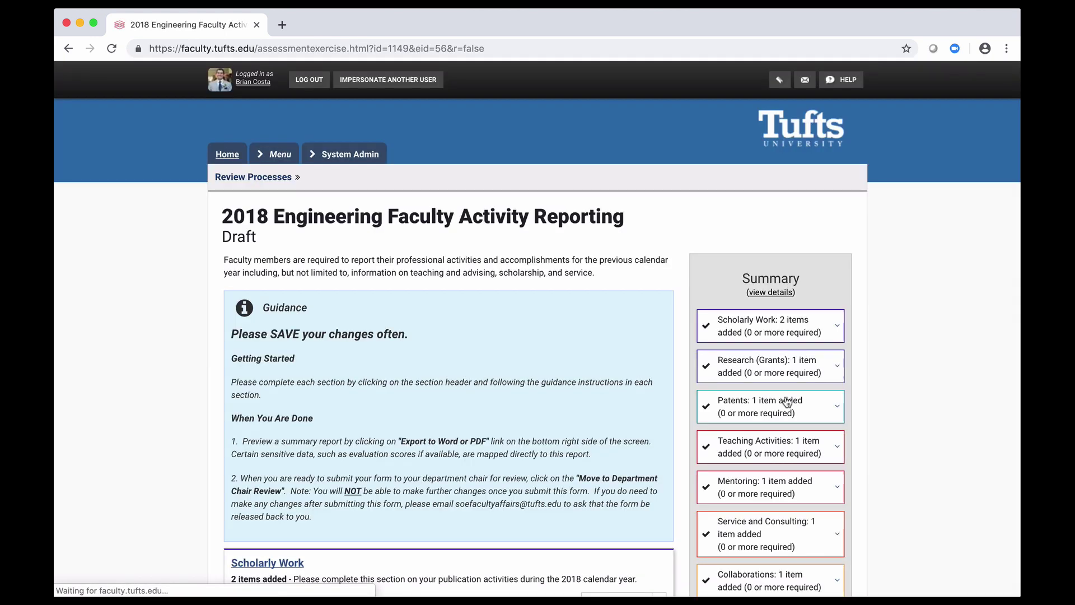
{"action": "scroll", "coordinate": [787, 401], "scroll_direction": "down", "scroll_amount": 3}
{"action": "scroll", "coordinate": [788, 401], "scroll_direction": "down", "scroll_amount": 2}
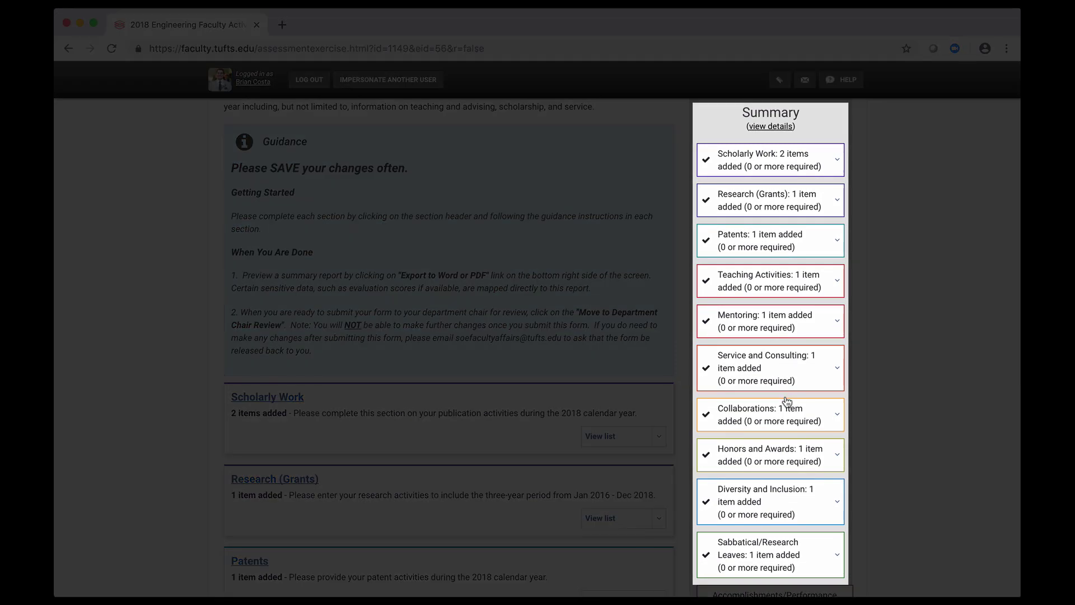
{"action": "scroll", "coordinate": [788, 401], "scroll_direction": "down", "scroll_amount": 5}
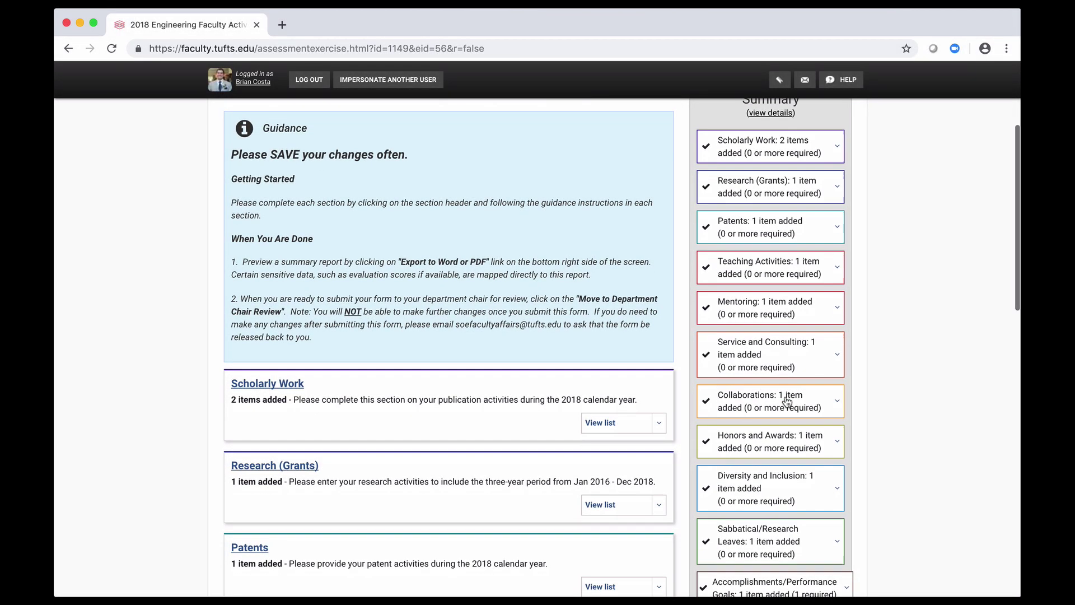
{"action": "scroll", "coordinate": [788, 401], "scroll_direction": "down", "scroll_amount": 1}
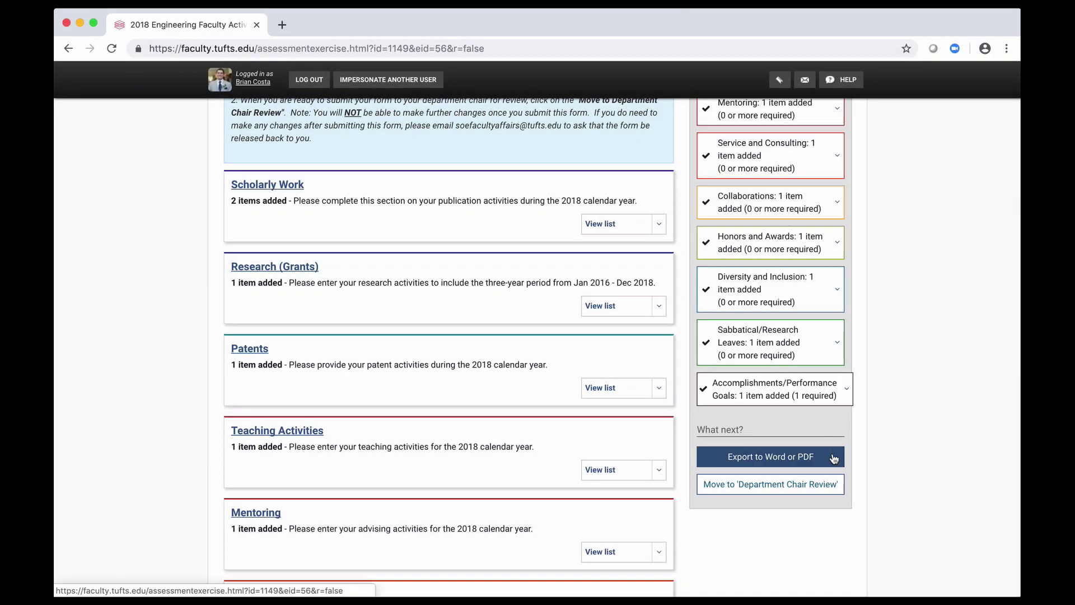
{"action": "left_click", "coordinate": [834, 456]}
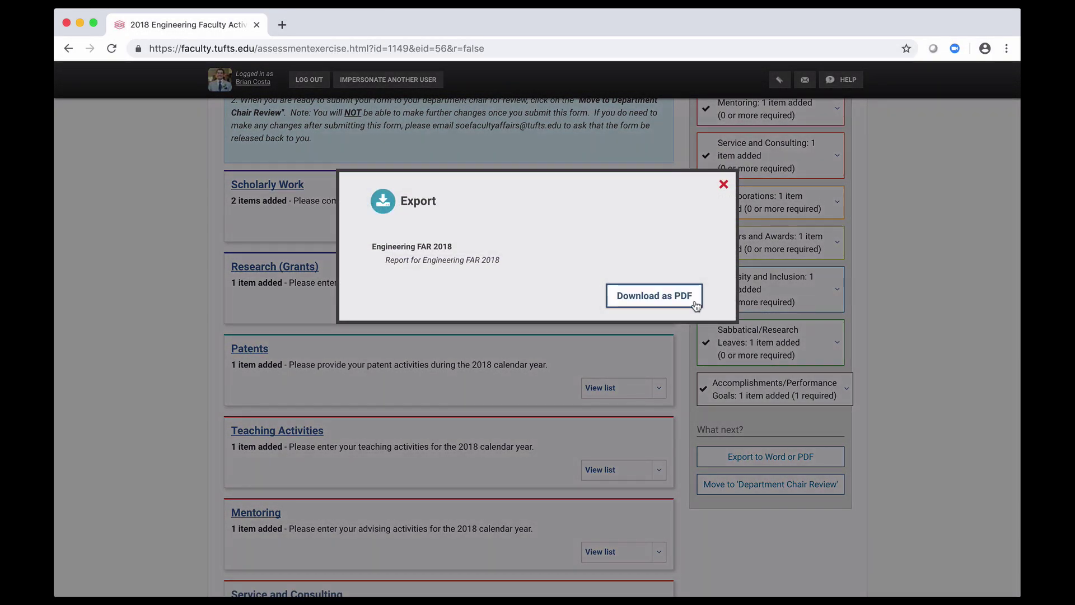
{"action": "left_click", "coordinate": [654, 295]}
{"action": "key", "text": "Return"}
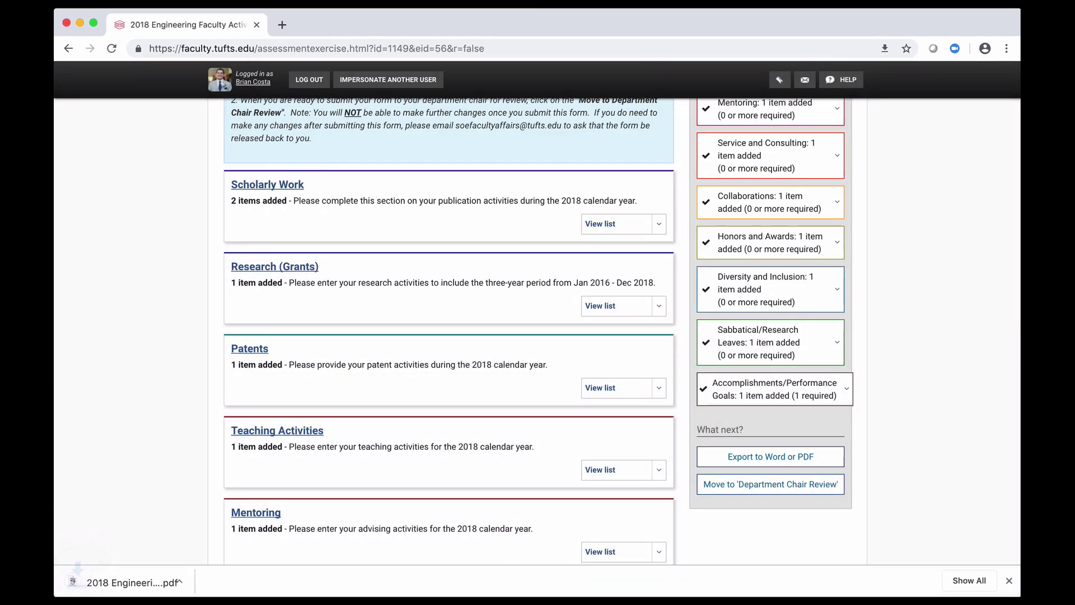
Open the downloaded report PDF and review all its sections from Scholarly Works through Accomplishments/Performance Goals
{"action": "left_click", "coordinate": [170, 585]}
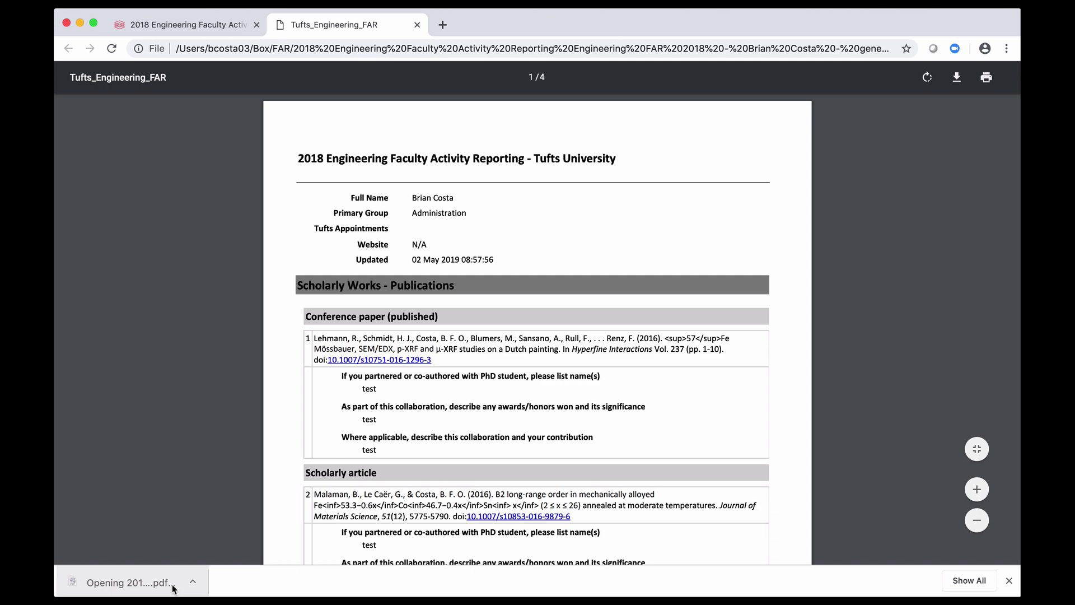
{"action": "scroll", "coordinate": [182, 443], "scroll_direction": "down", "scroll_amount": 3}
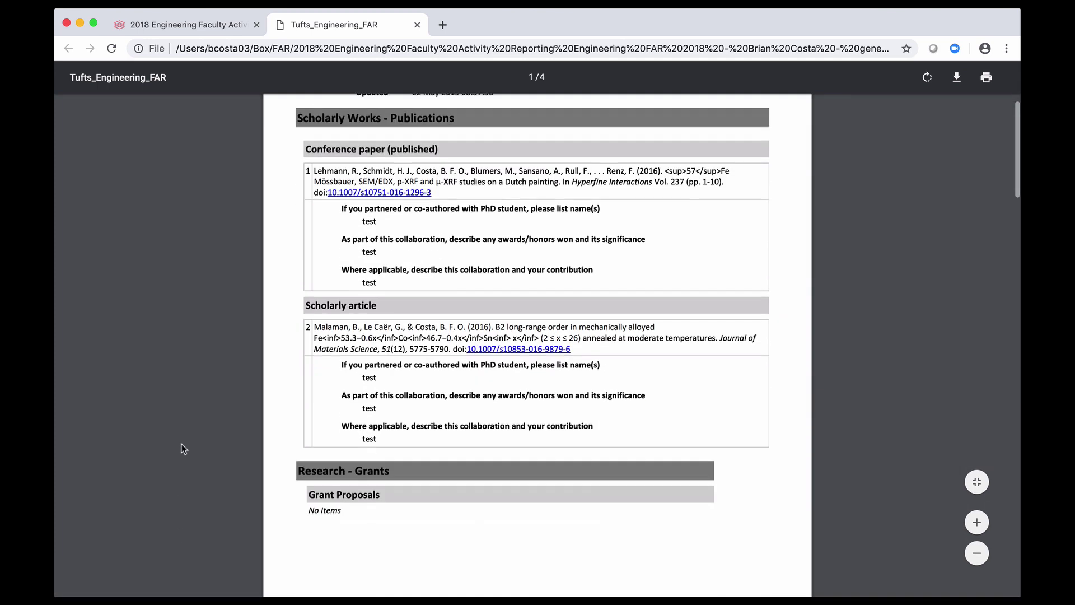
{"action": "scroll", "coordinate": [182, 444], "scroll_direction": "down", "scroll_amount": 10}
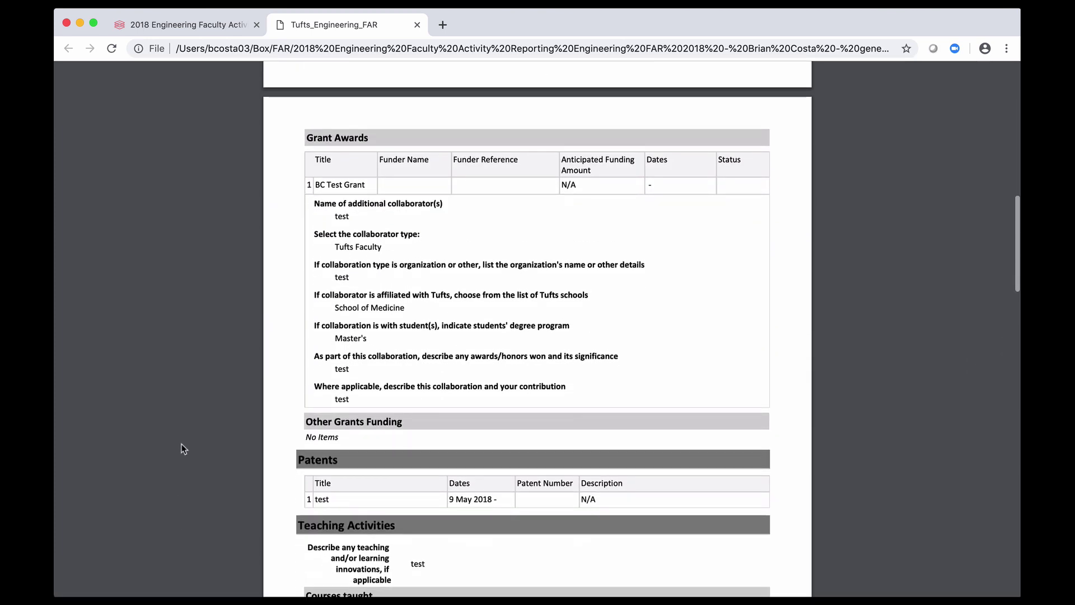
{"action": "scroll", "coordinate": [181, 443], "scroll_direction": "down", "scroll_amount": 12}
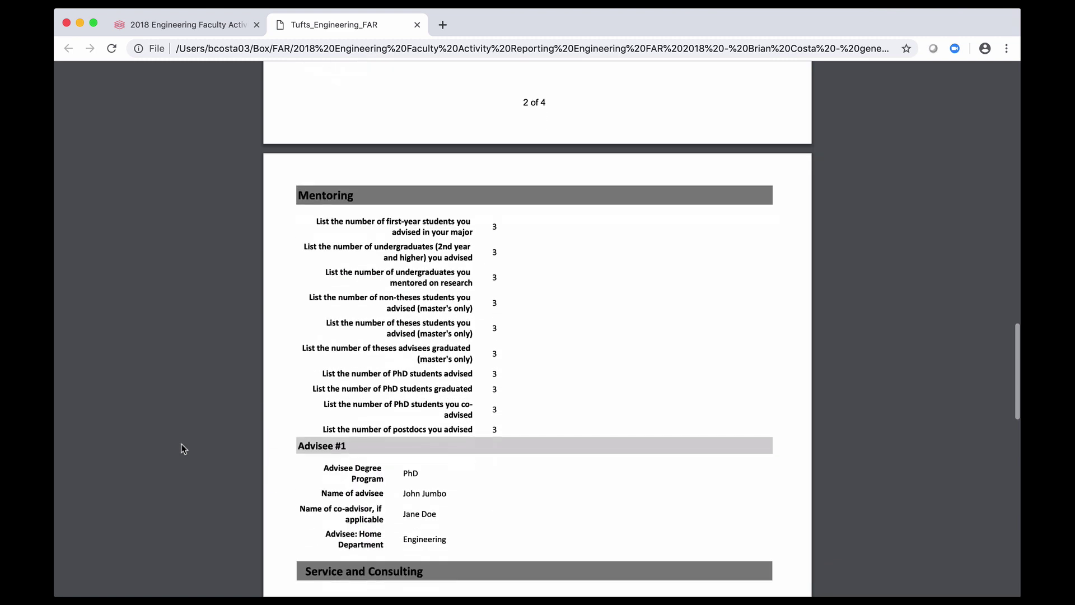
{"action": "scroll", "coordinate": [181, 445], "scroll_direction": "down", "scroll_amount": 9}
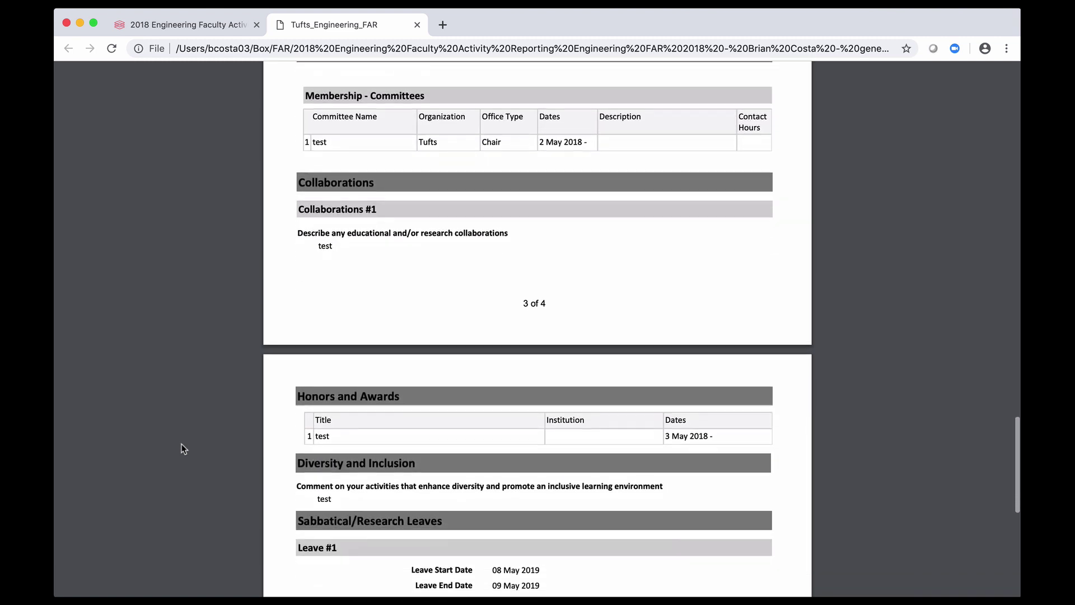
{"action": "scroll", "coordinate": [181, 446], "scroll_direction": "down", "scroll_amount": 6}
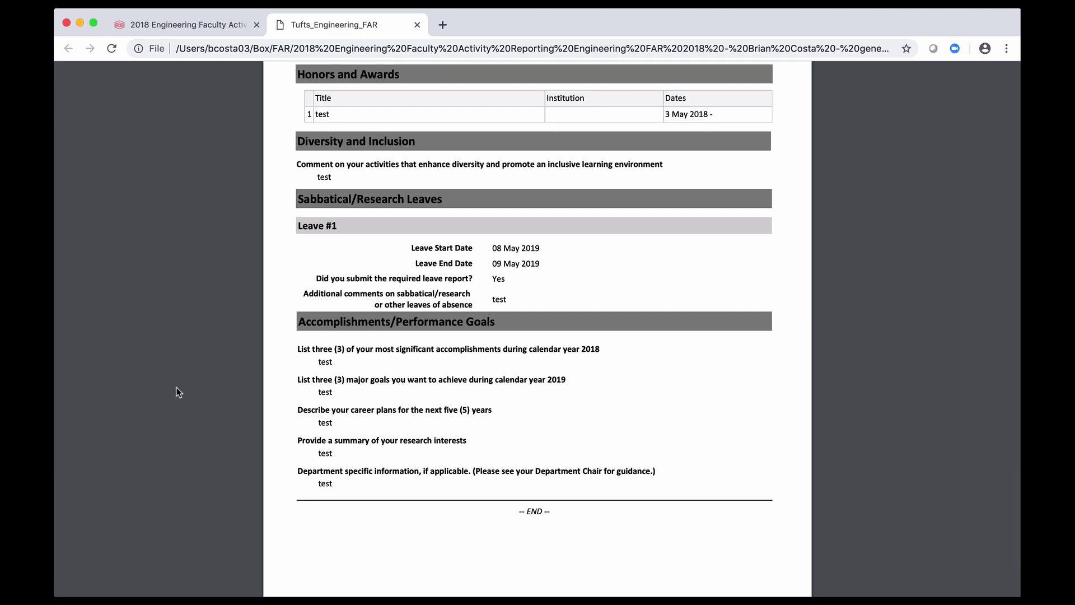
Go back to the reporting form and submit it by moving the review process to 'Department Chair Review'
{"action": "left_click", "coordinate": [156, 24]}
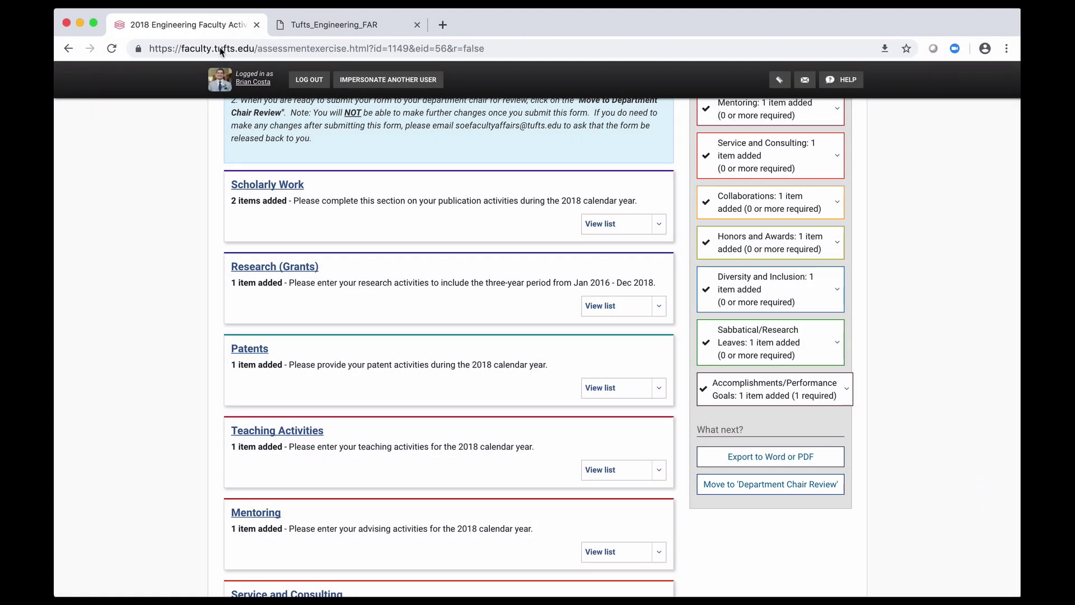
{"action": "left_click", "coordinate": [711, 484]}
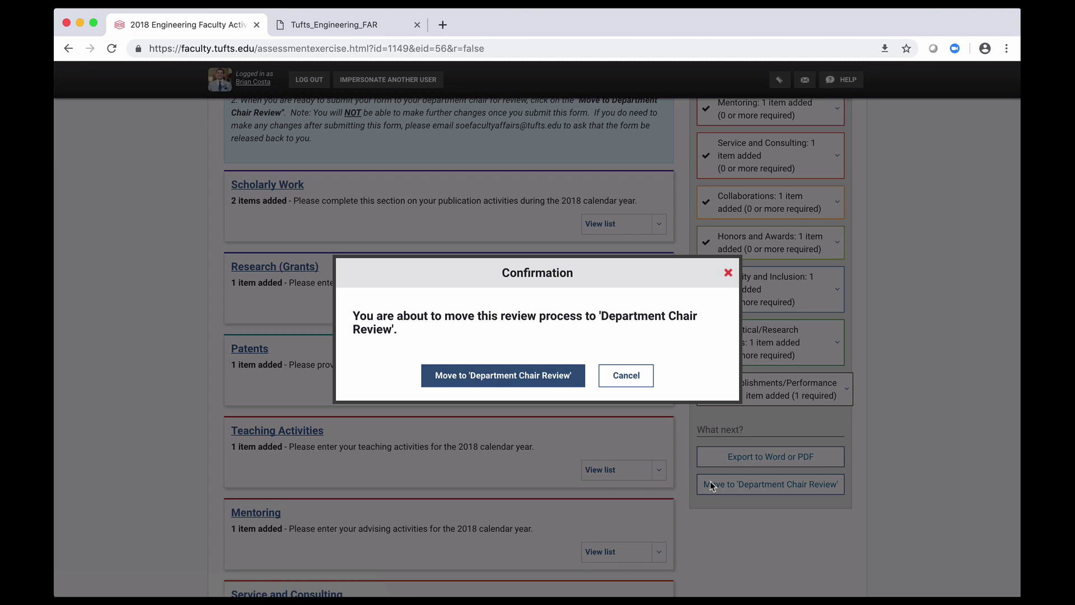
{"action": "left_click", "coordinate": [572, 385]}
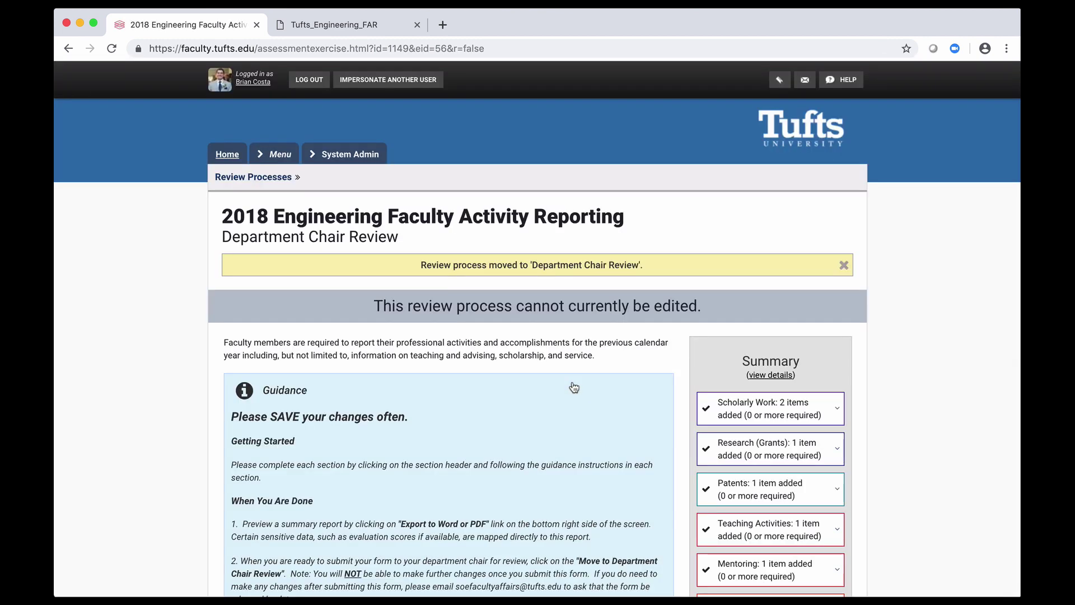